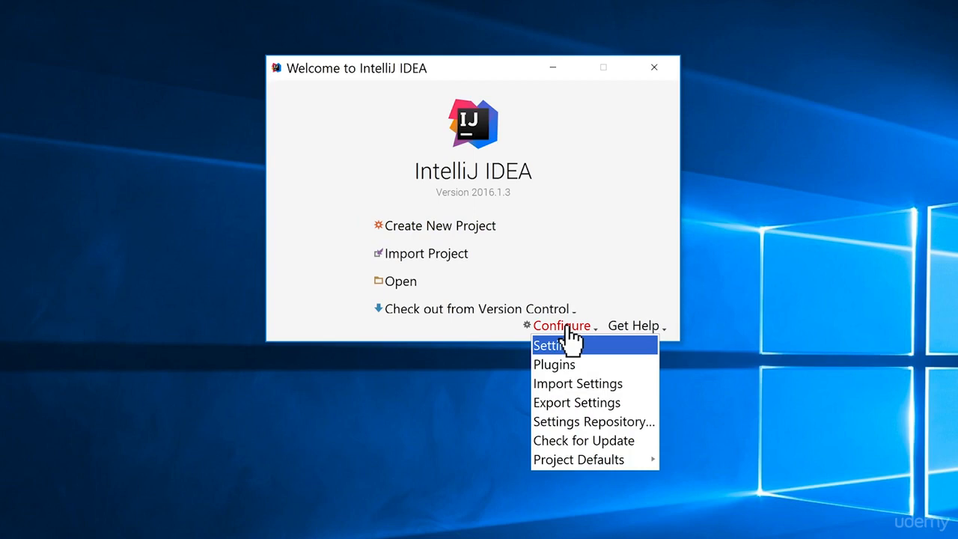
- Find the Python Community Edition plugin in the JetBrains plugin repository and install it
left_click(559, 365)
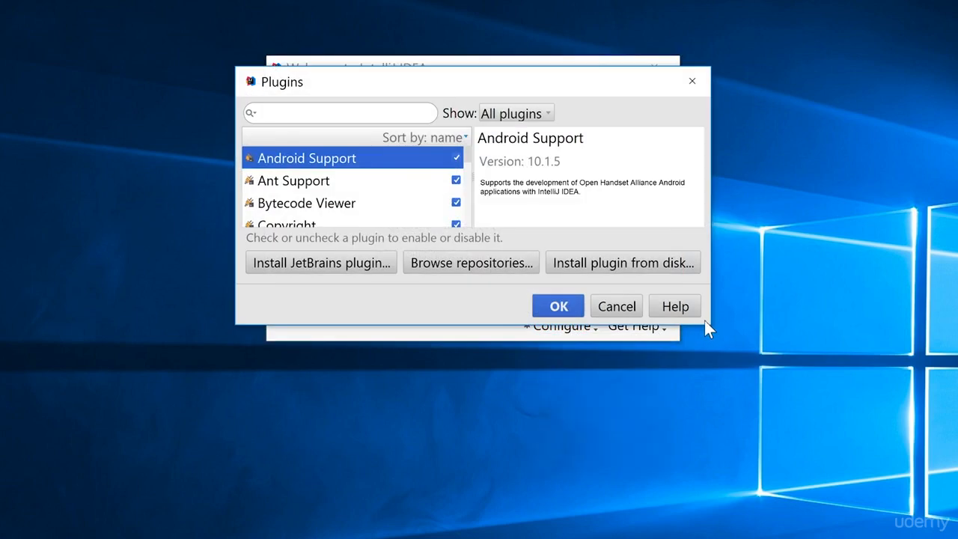
left_click_drag(711, 326, 750, 468)
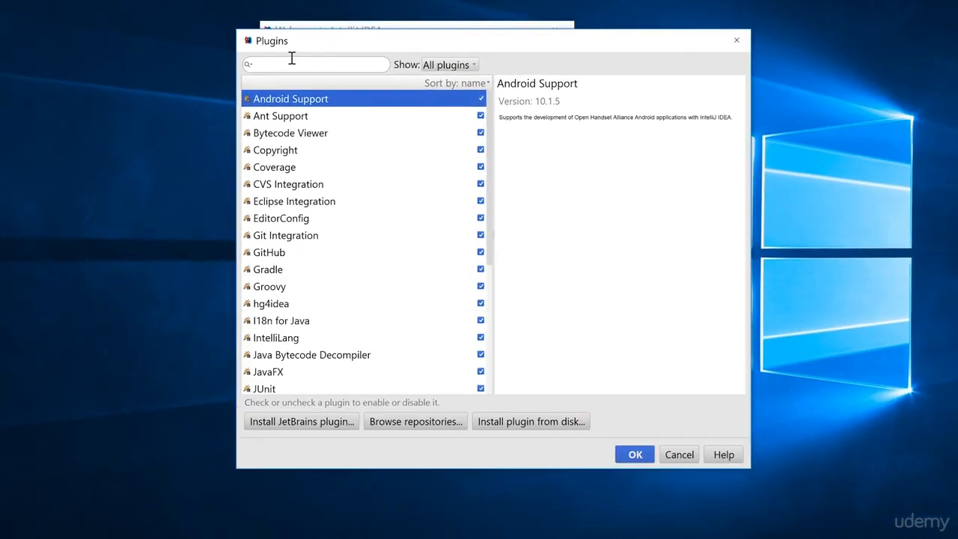
left_click(290, 65)
type("python")
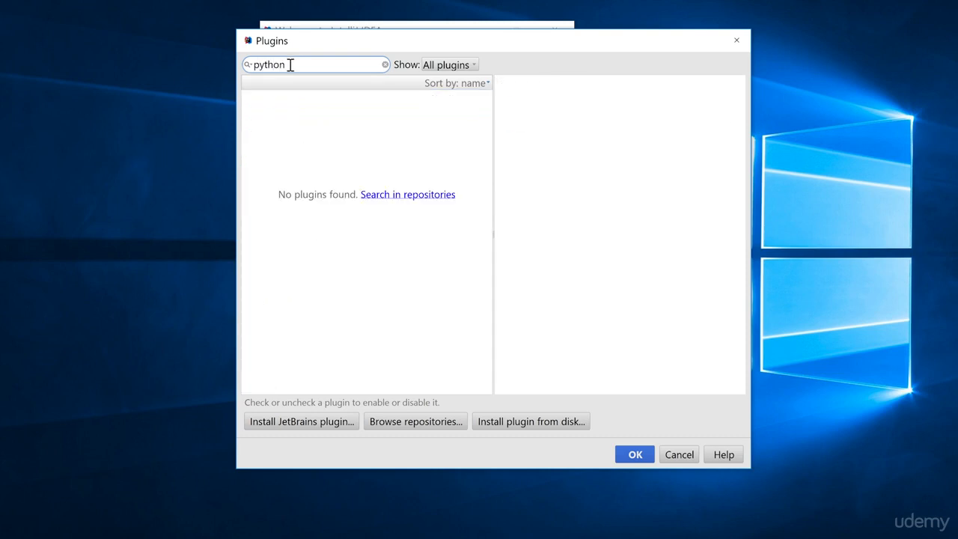
left_click(273, 424)
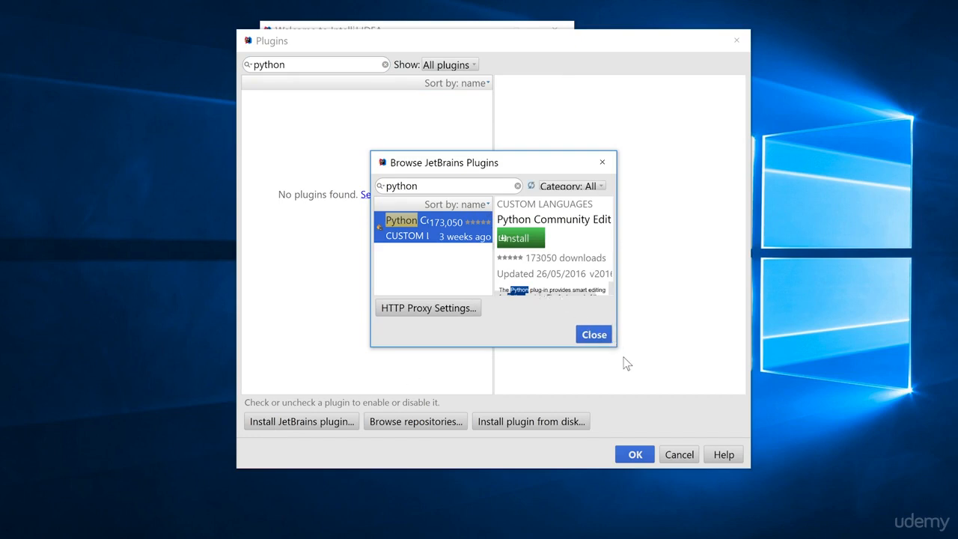
left_click_drag(617, 348, 861, 463)
left_click_drag(523, 164, 357, 75)
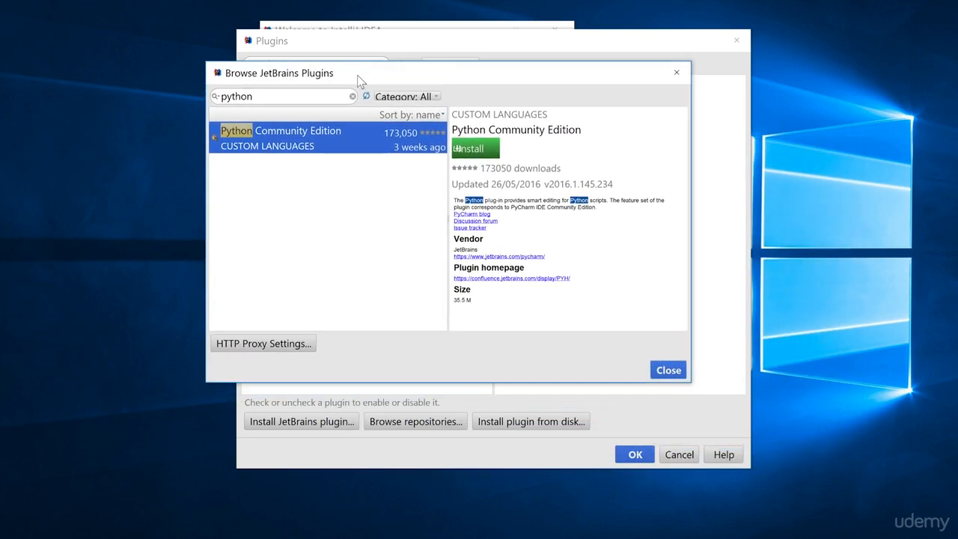
left_click(473, 149)
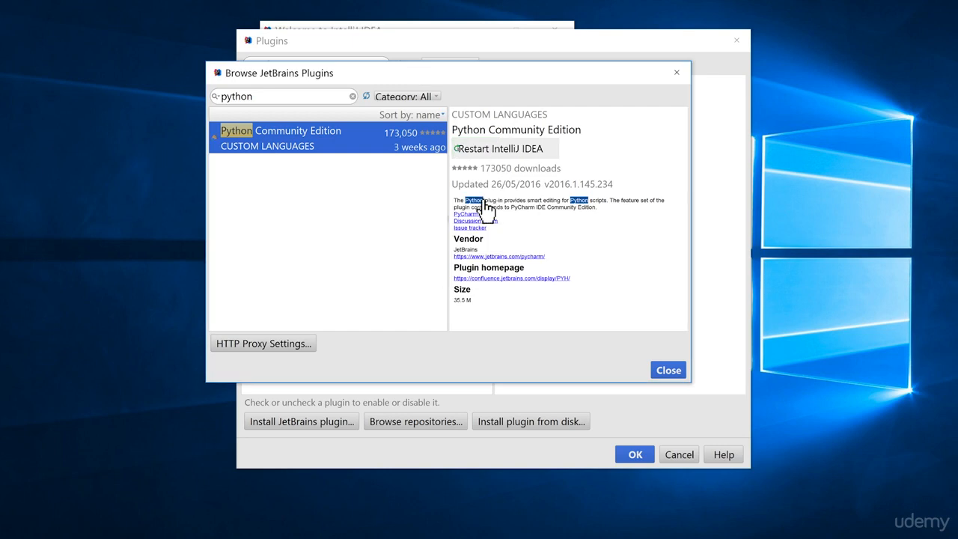
- Restart IntelliJ IDEA to activate the installed Python plugin
left_click(495, 153)
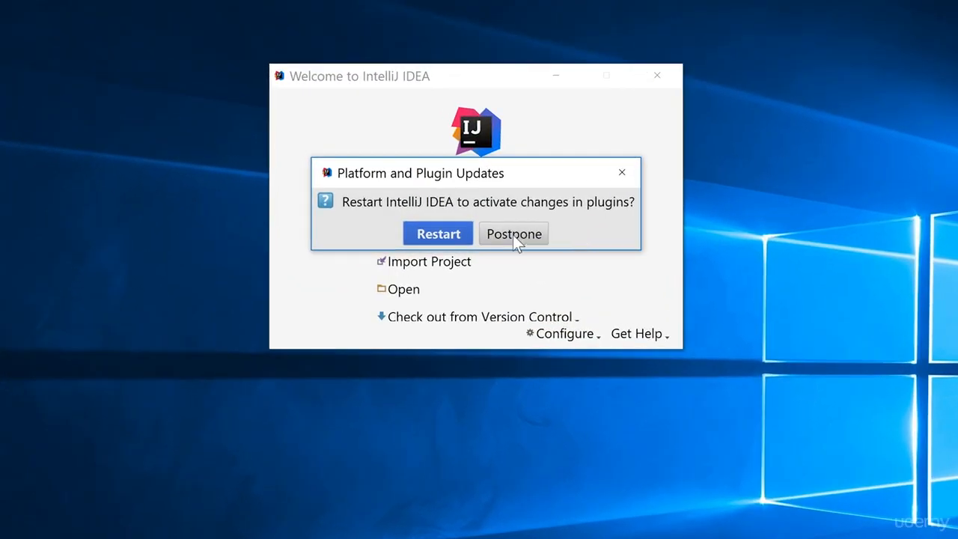
left_click(449, 234)
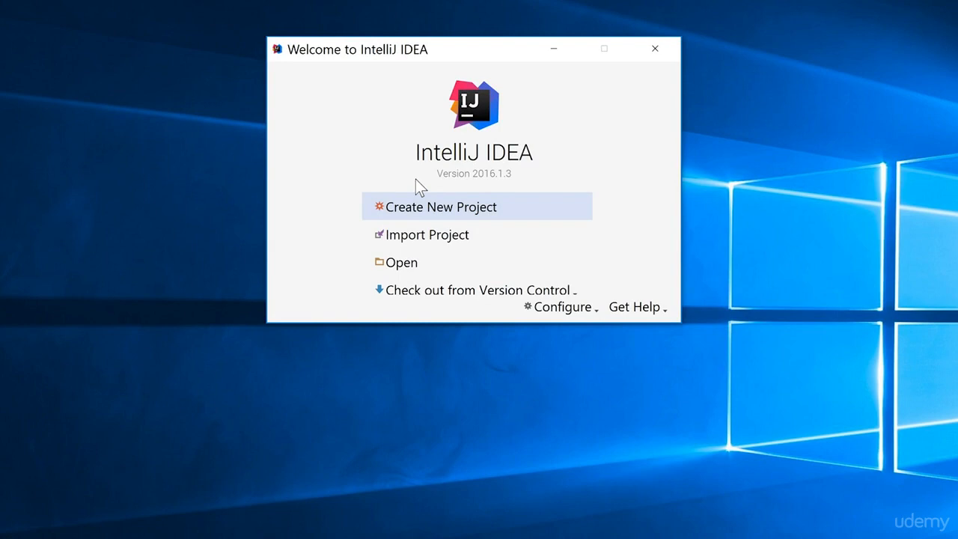
- Start creating a new Python project and check the available project SDKs
left_click(433, 217)
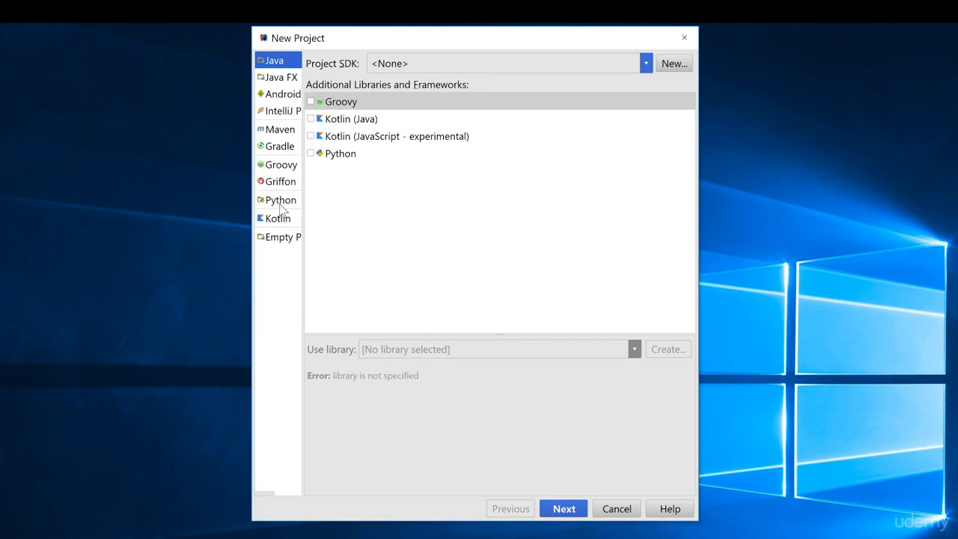
left_click(281, 203)
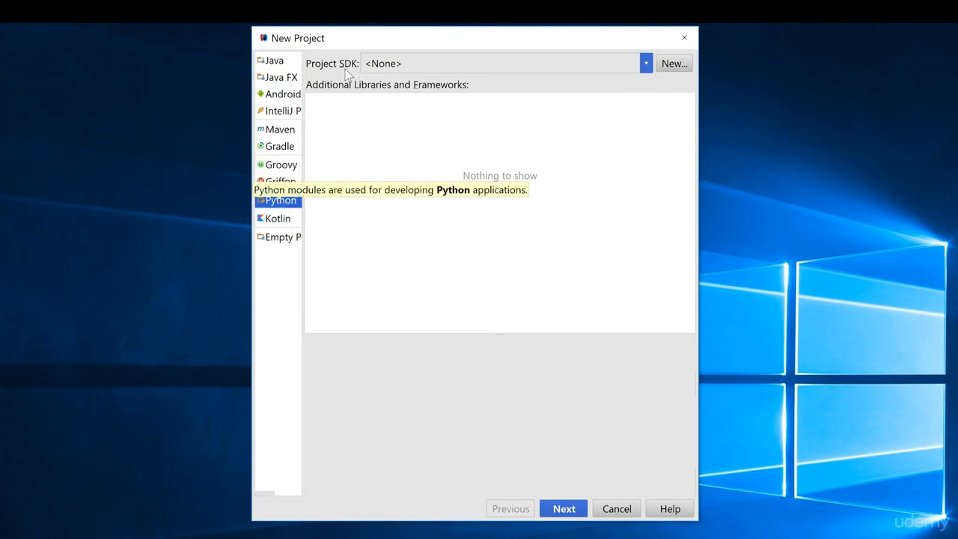
left_click(646, 64)
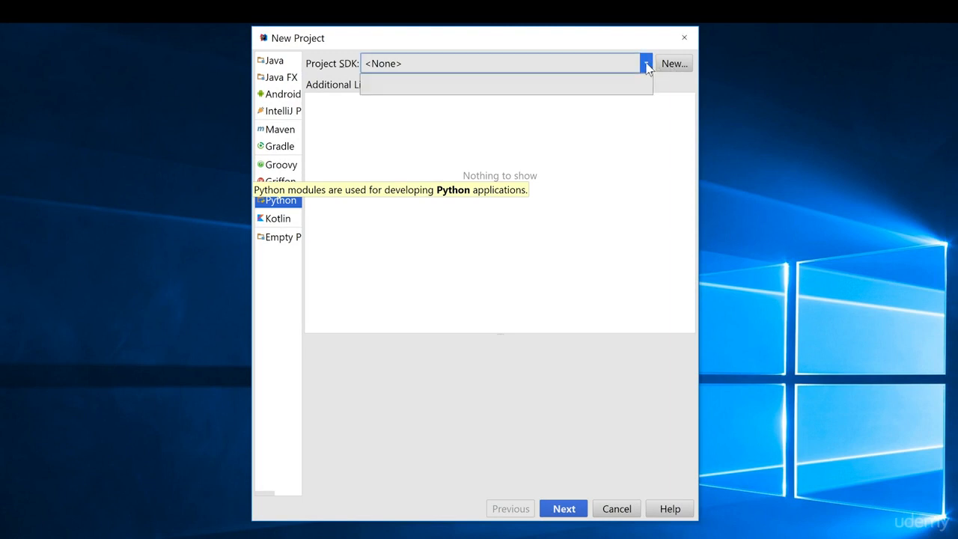
left_click(547, 91)
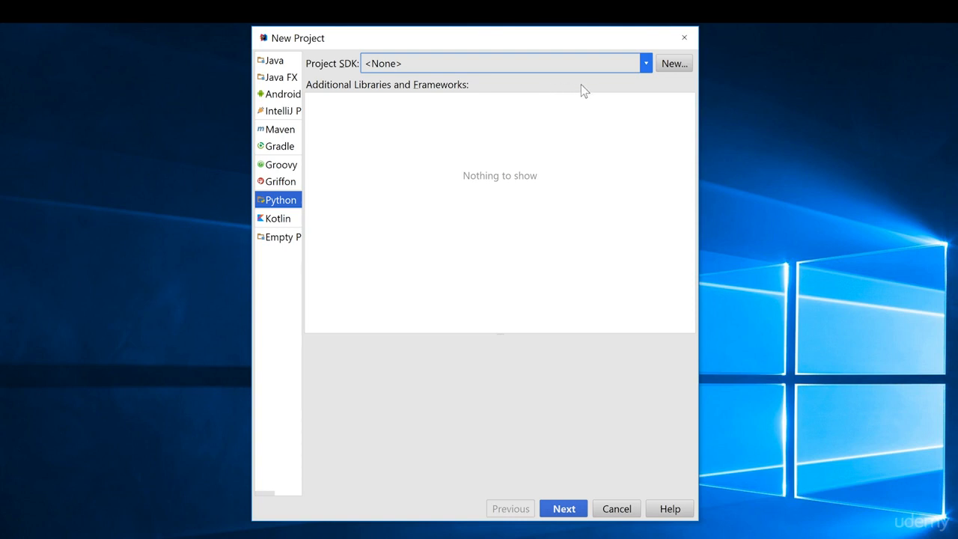
- Add a local Python interpreter, browsing the C: drive folders with hidden files shown
left_click(673, 66)
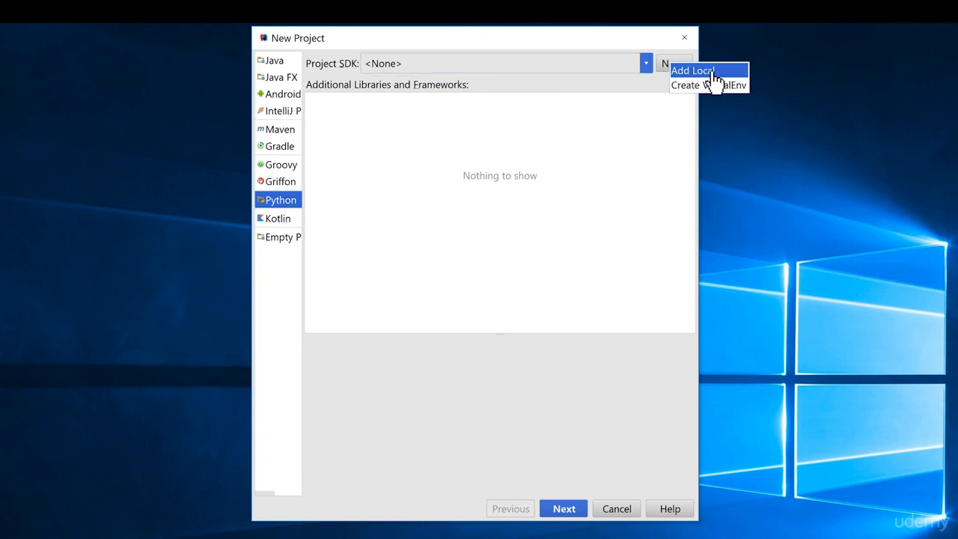
left_click(707, 71)
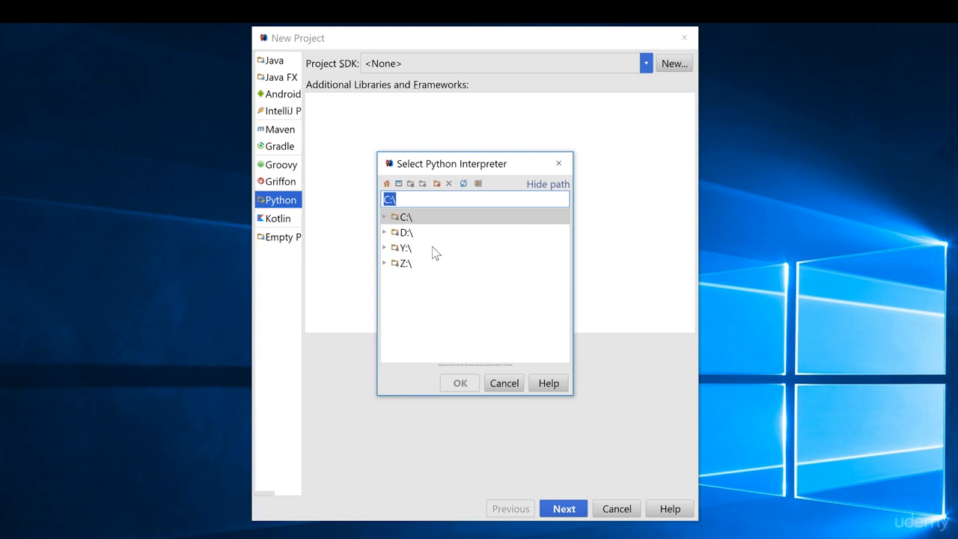
left_click(384, 218)
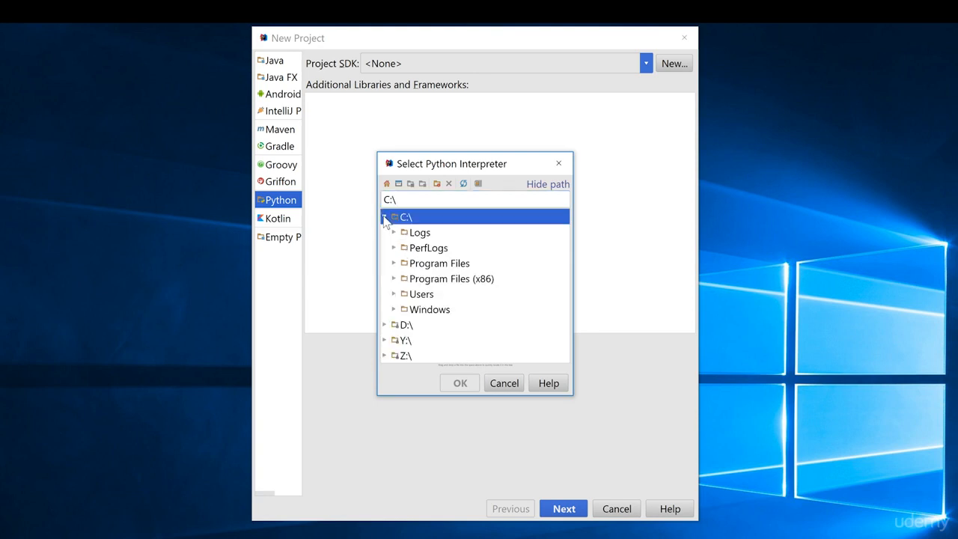
left_click(394, 294)
left_click(404, 324)
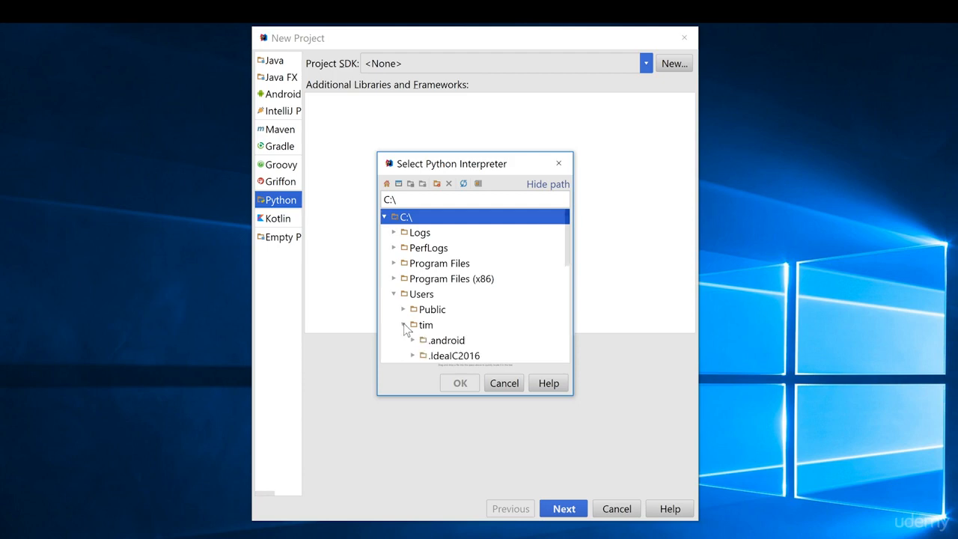
left_click(431, 328)
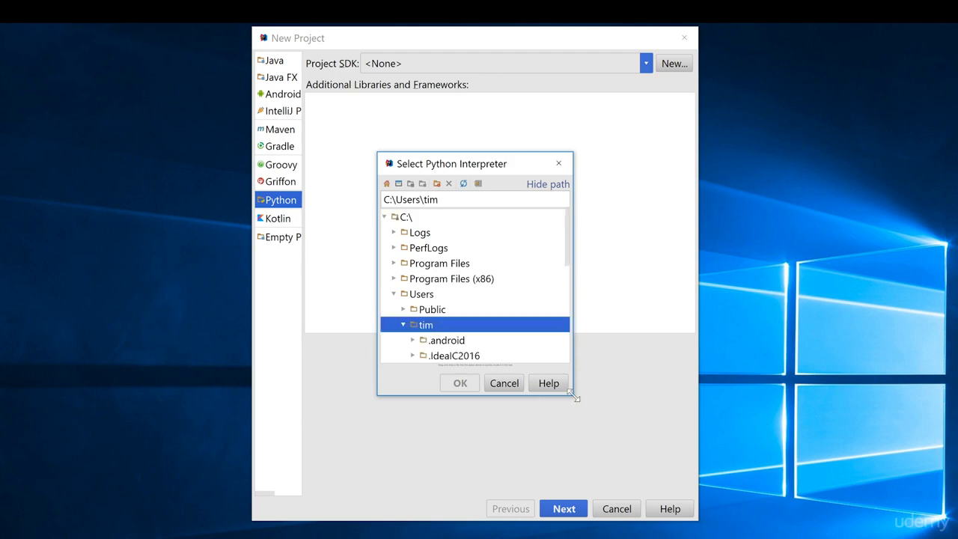
left_click_drag(574, 397, 619, 479)
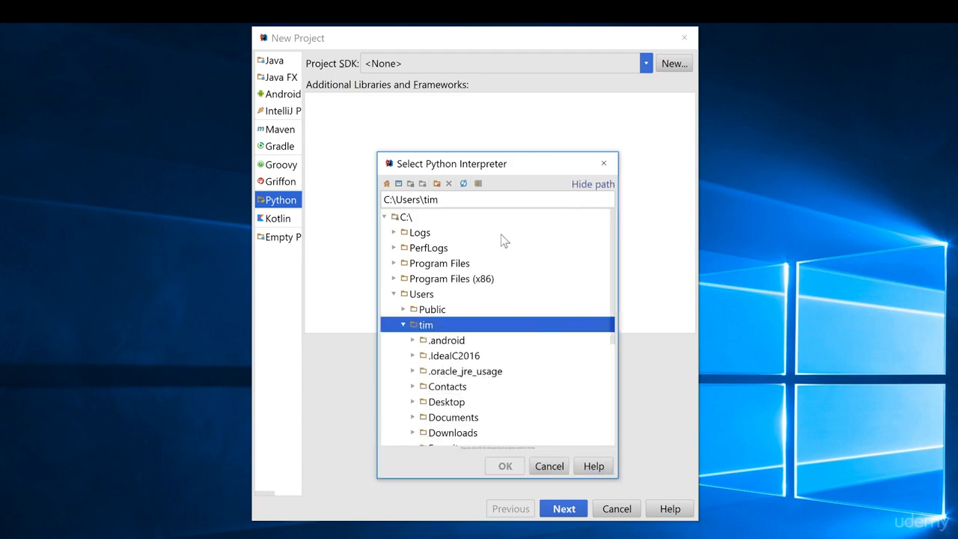
scroll(498, 247, "down", 2)
scroll(496, 252, "up", 2)
left_click(479, 184)
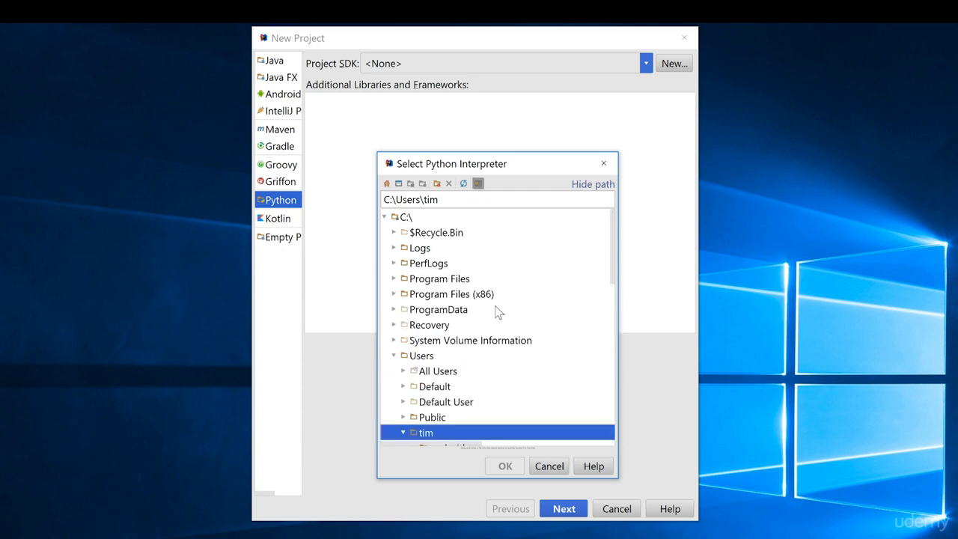
- Select python.exe in AppData\Local\Programs\Python\Python35-32 as the project SDK interpreter
scroll(497, 312, "down", 3)
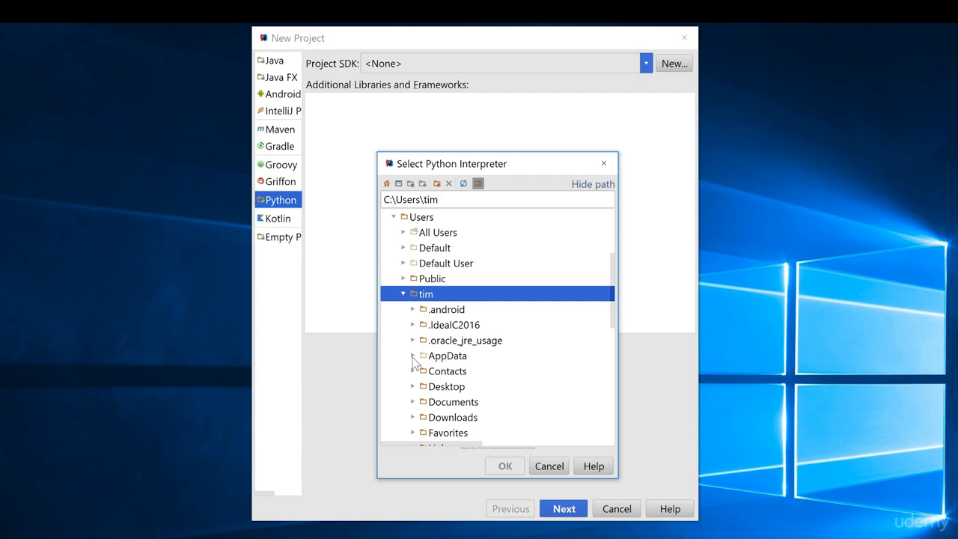
left_click(412, 355)
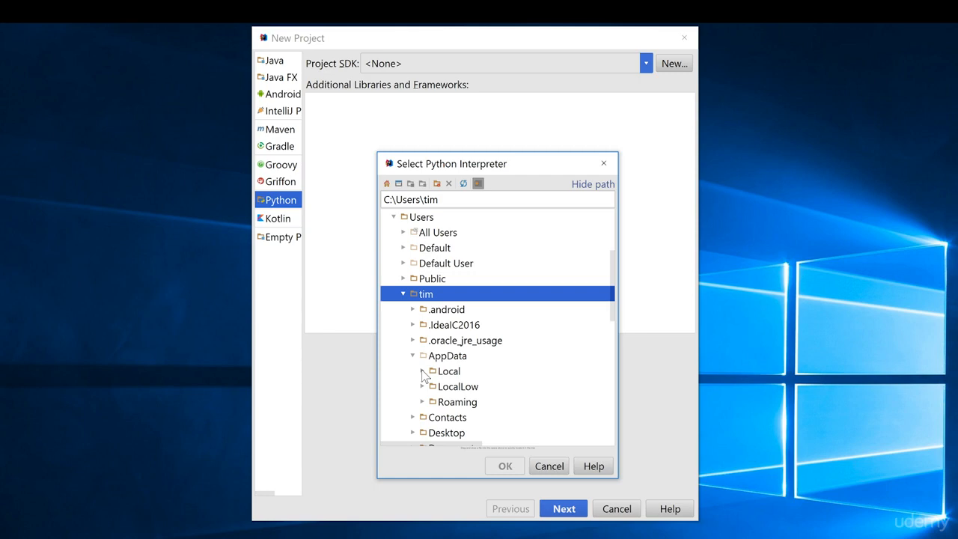
left_click(422, 371)
scroll(453, 391, "down", 2)
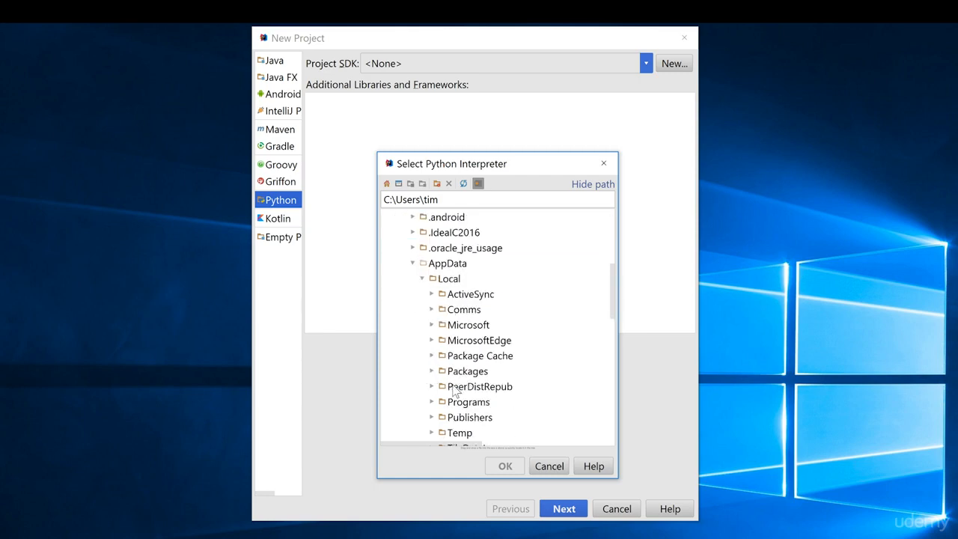
scroll(453, 391, "down", 1)
left_click(432, 356)
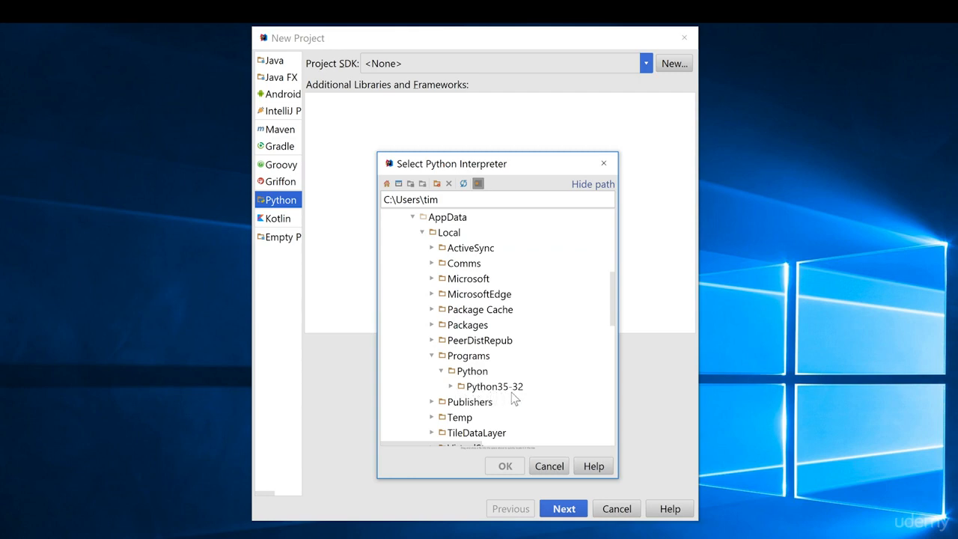
left_click(451, 387)
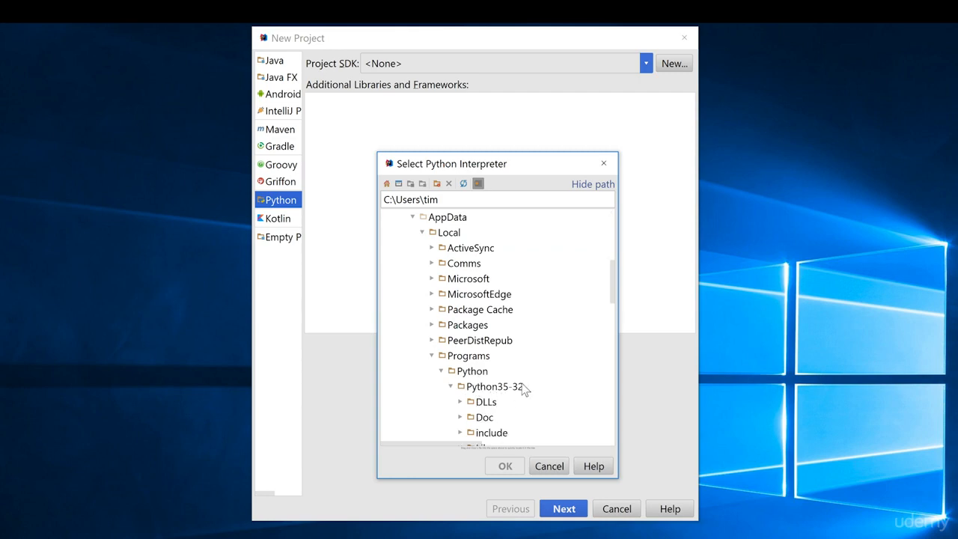
scroll(524, 389, "down", 5)
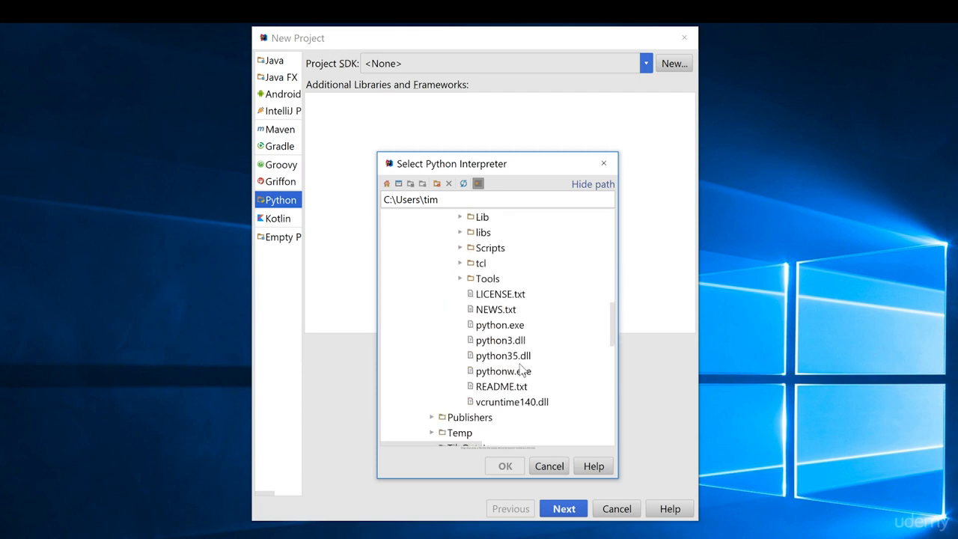
left_click(487, 331)
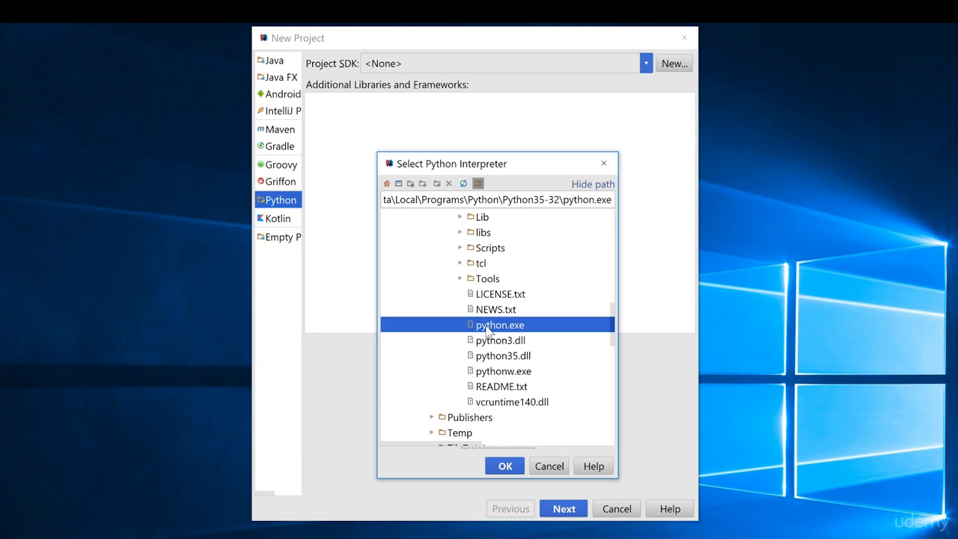
left_click(503, 467)
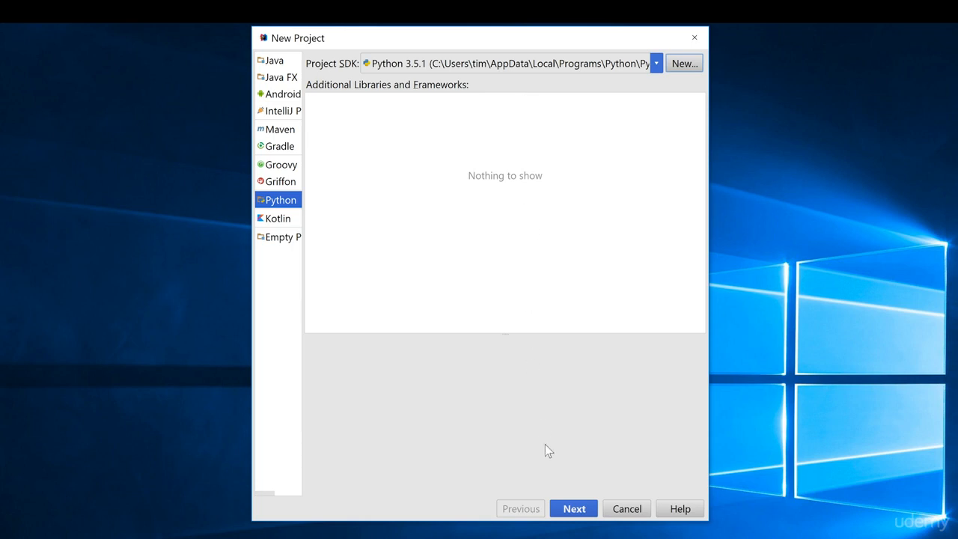
- Name the project HelloWorld and finish creating it
left_click(574, 509)
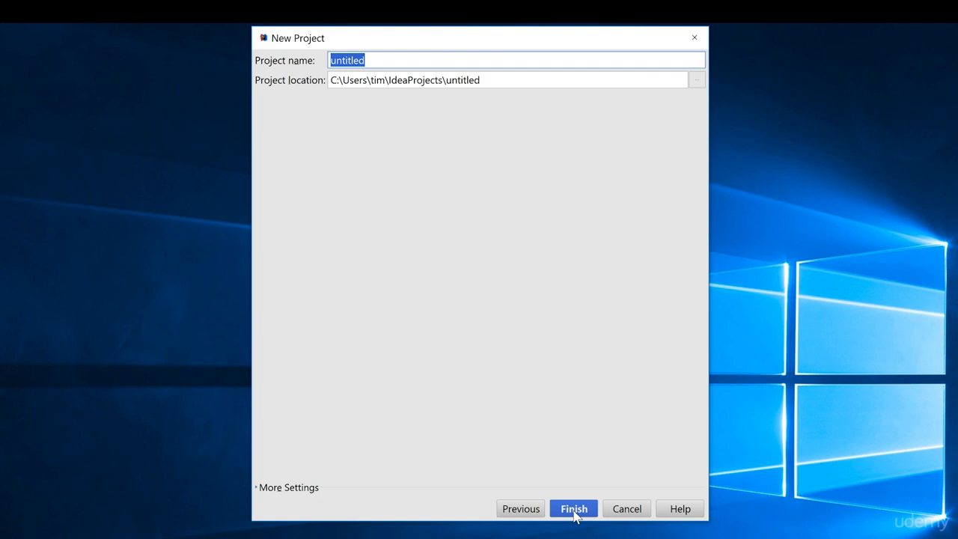
type("HelloWorld")
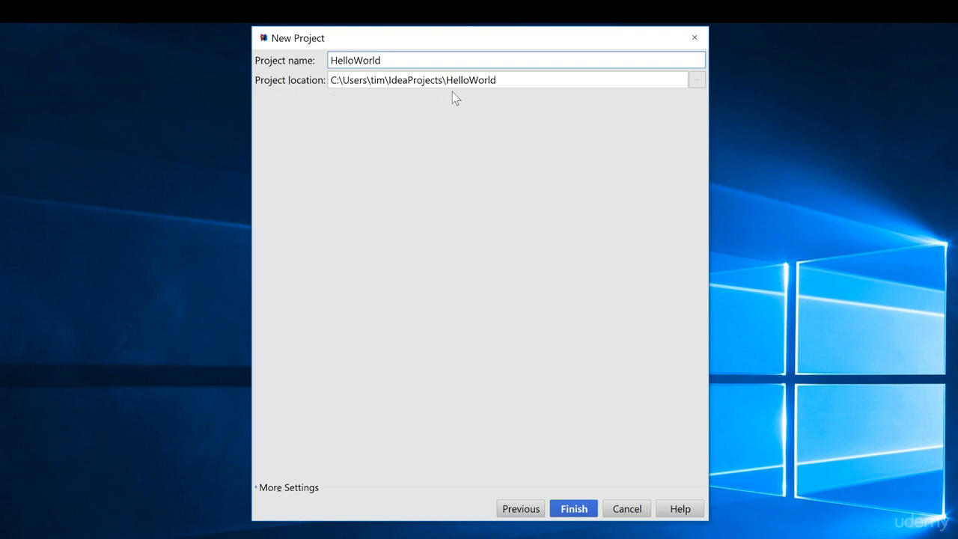
left_click(573, 509)
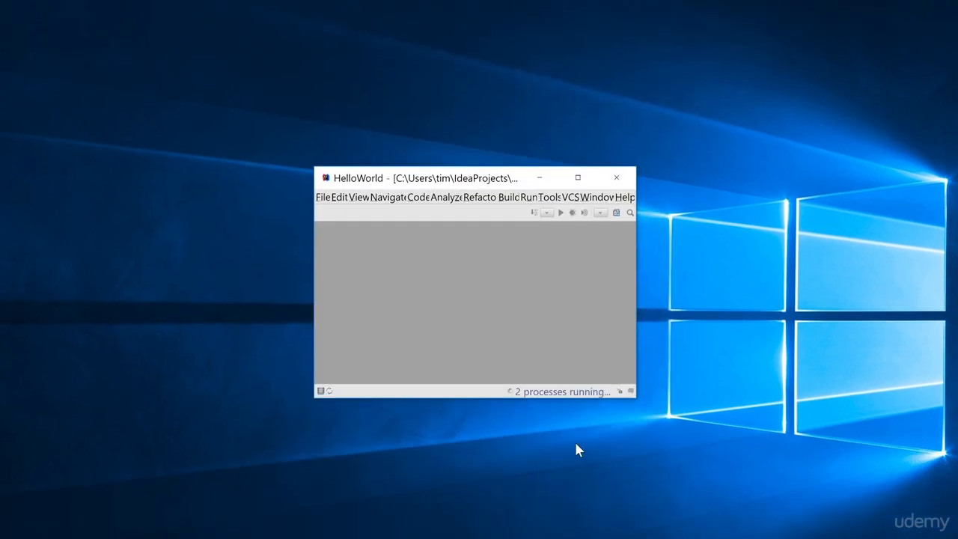
- Maximize the project window and close the Tip of the Day
left_click(578, 177)
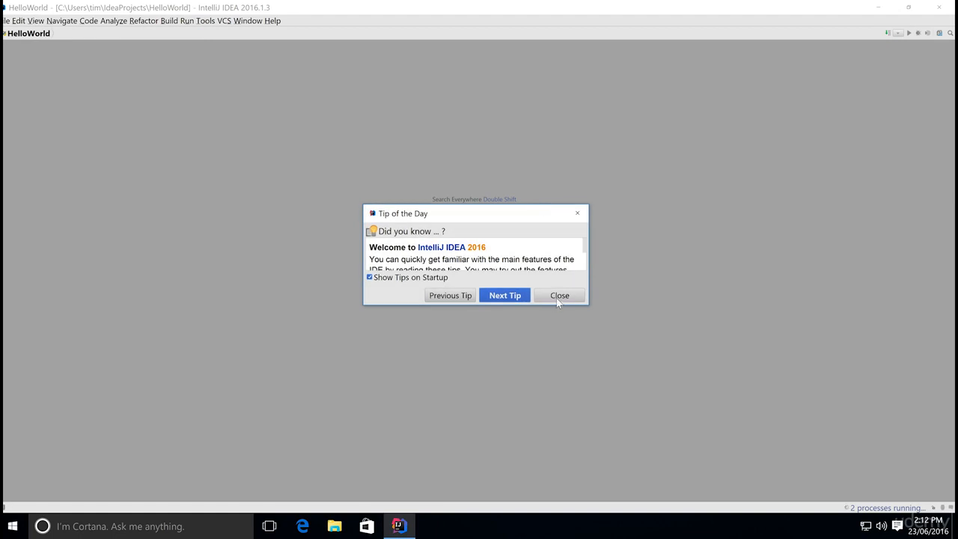
left_click(560, 296)
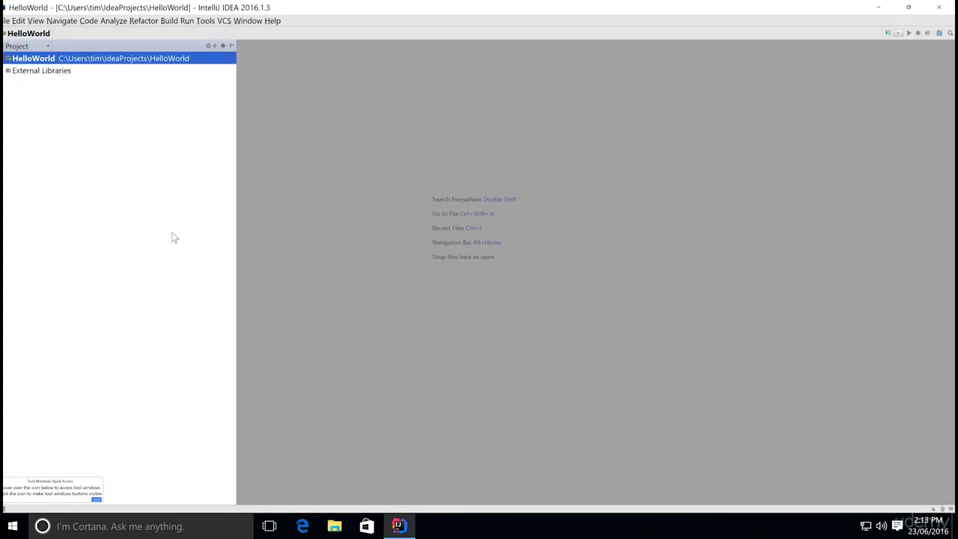
- Expand the HelloWorld project and add a new Python file named helloworld to it
left_click(6, 60)
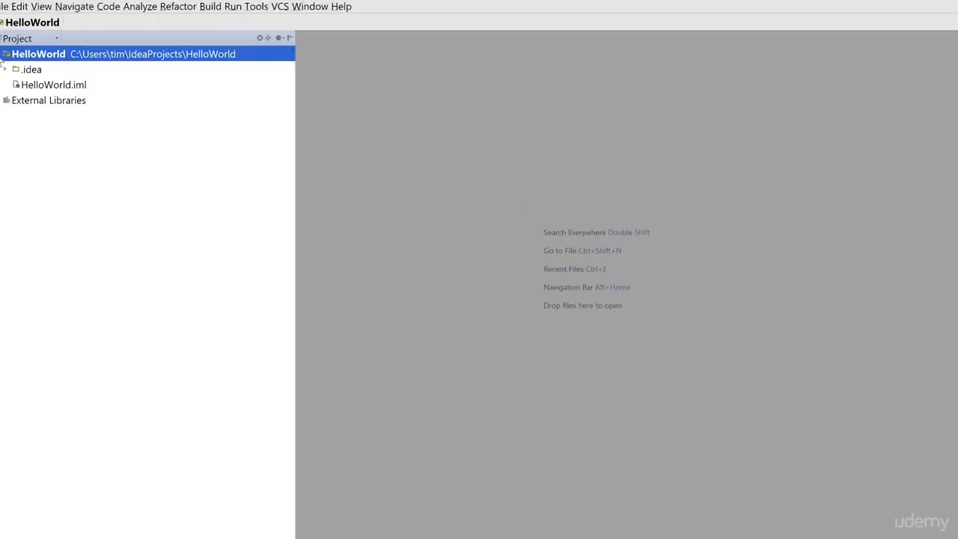
right_click(53, 60)
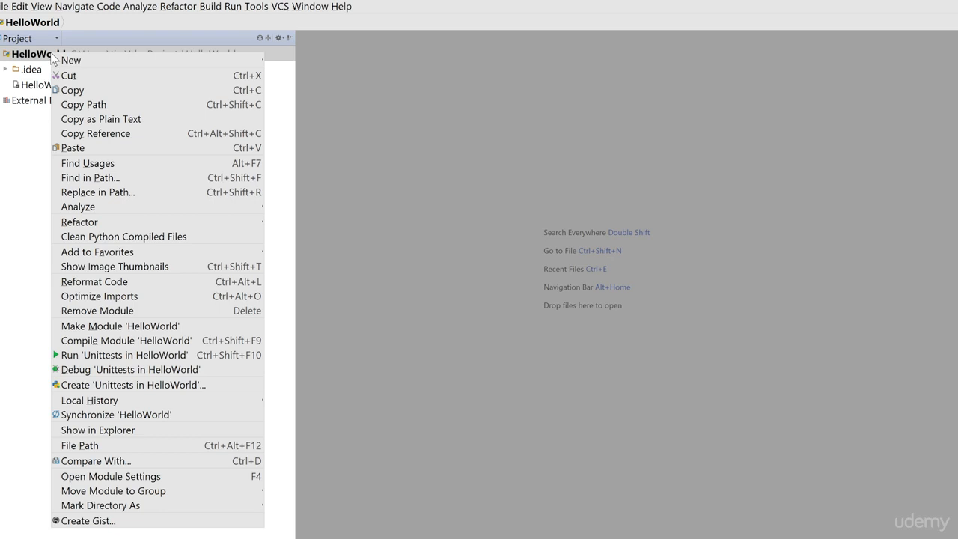
mouse_move(166, 64)
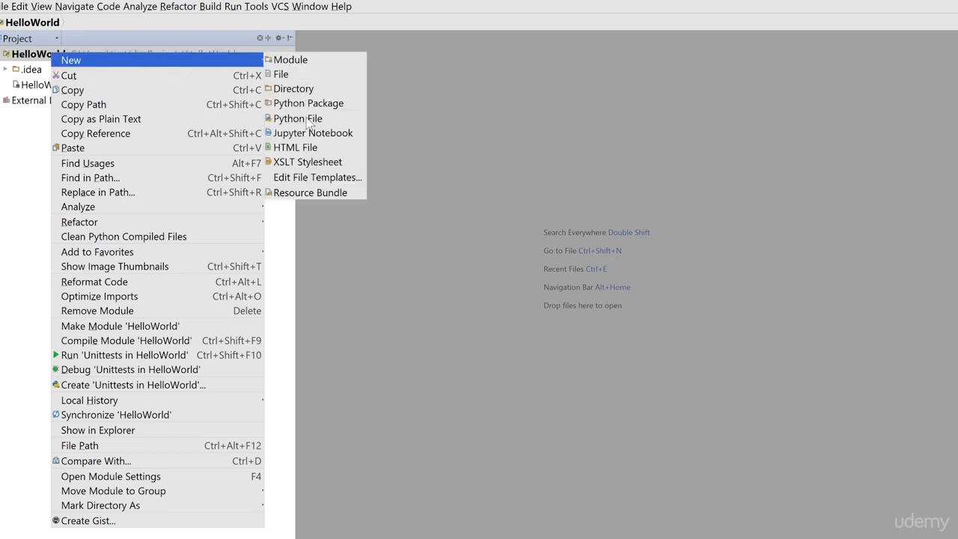
left_click(303, 119)
type("hell")
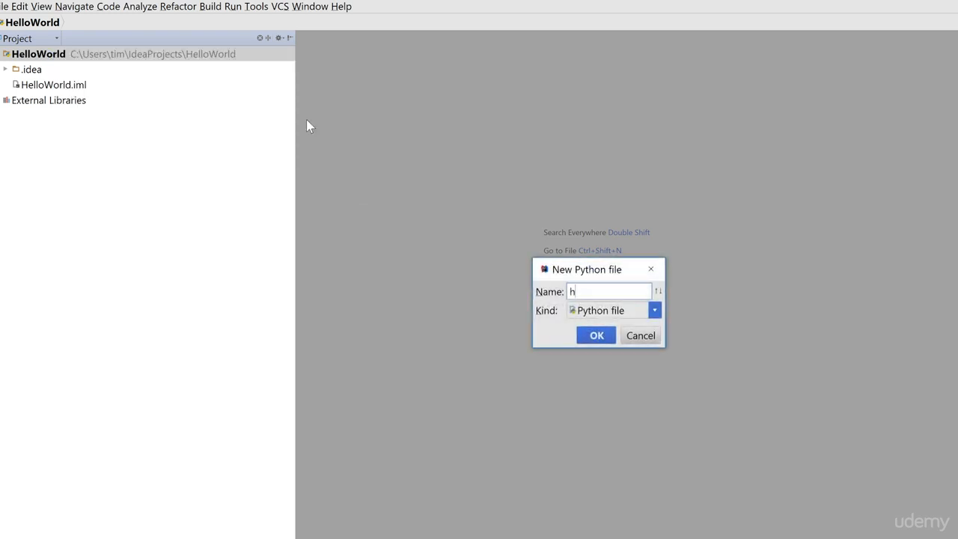
type("oworld")
key("Return")
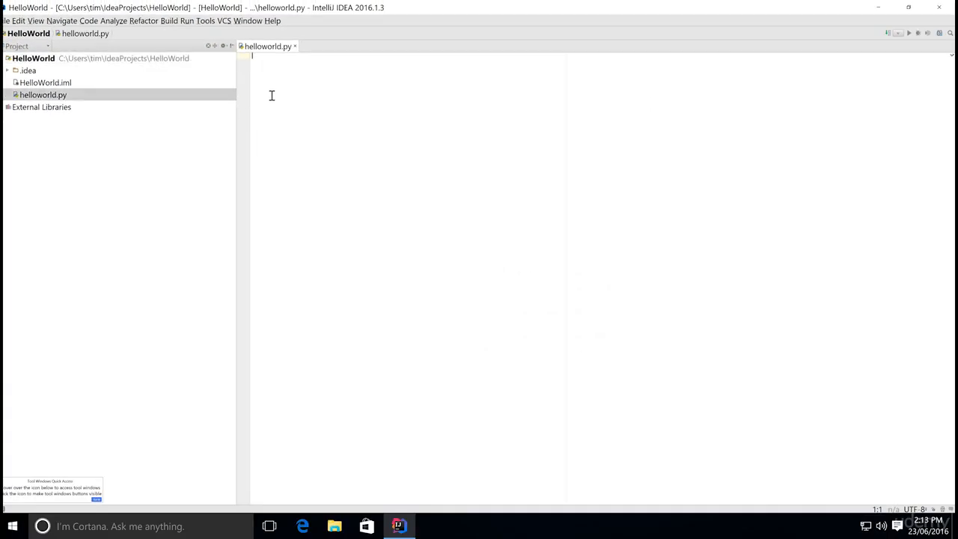
- Write print("Hello world") in helloworld.py and run the helloworld script
type("print(")
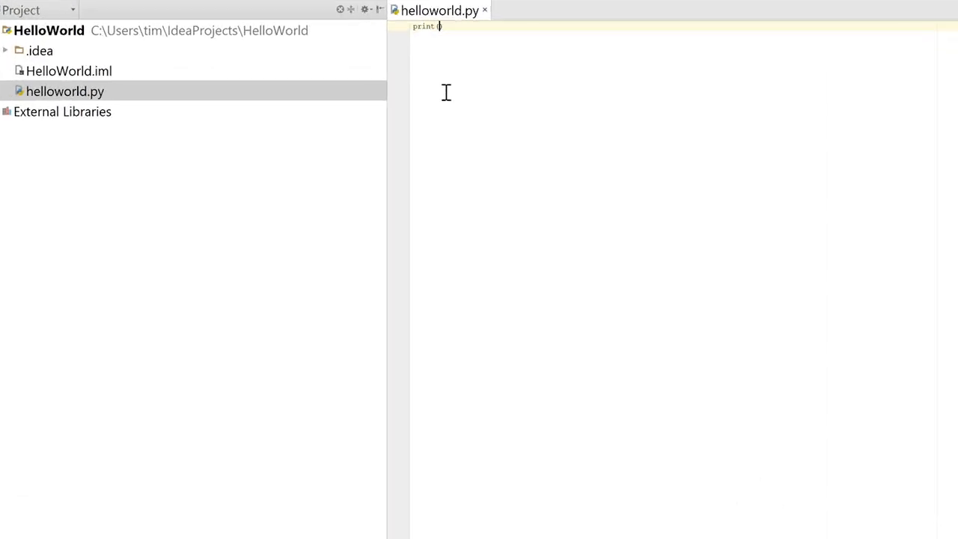
type("\"Hello w")
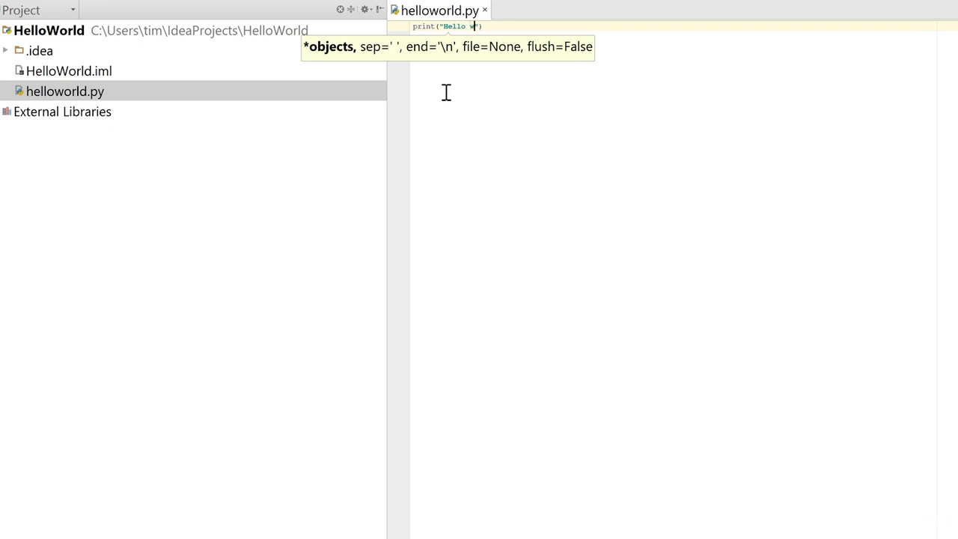
type("orld\")")
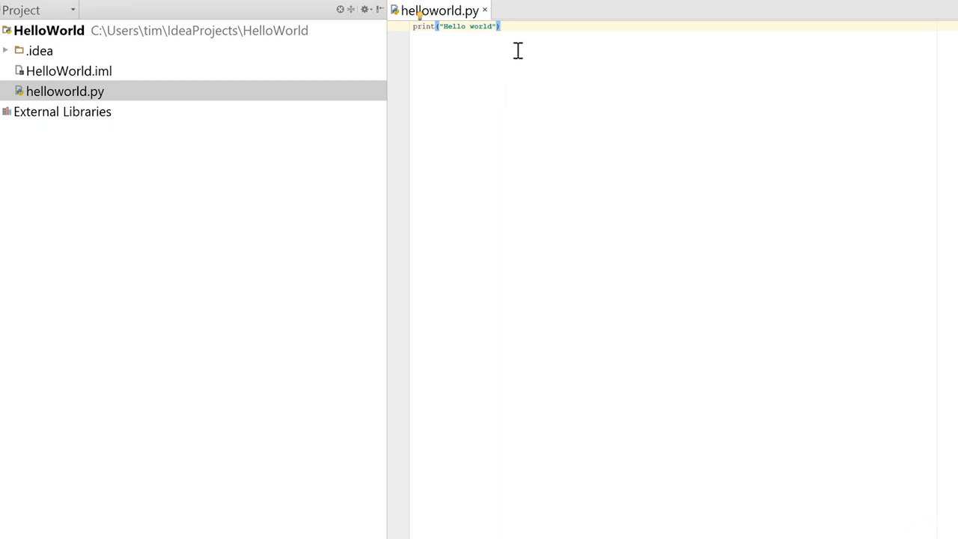
right_click(521, 55)
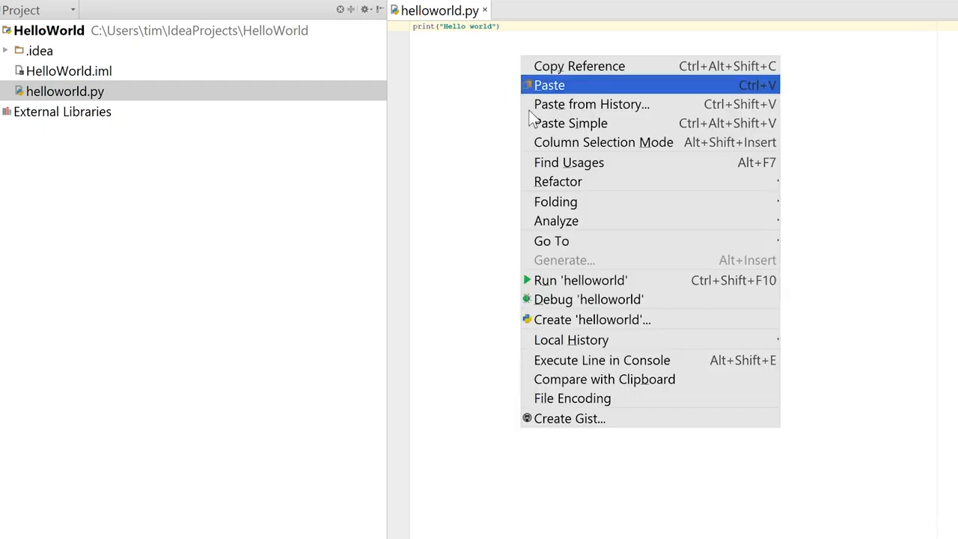
left_click(584, 282)
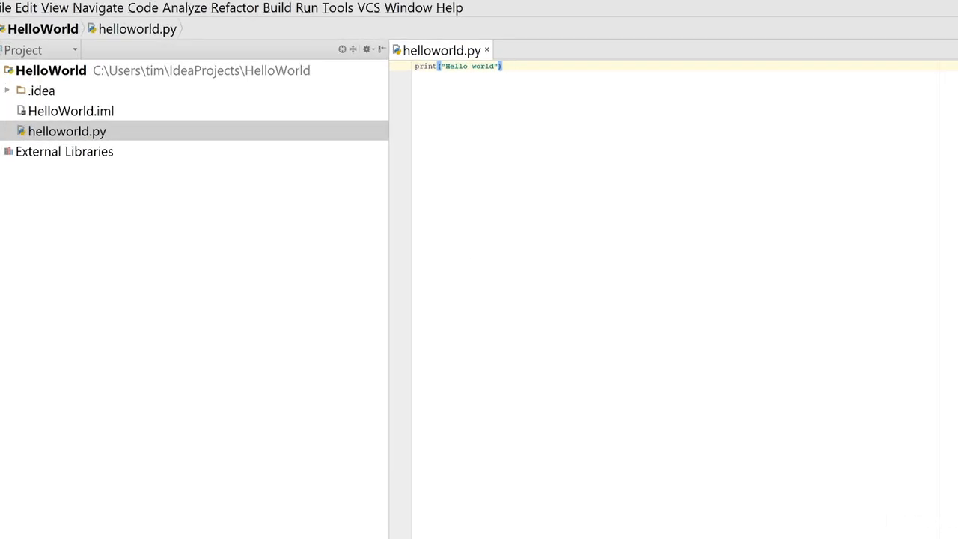
- Close the project and remove HelloWorld from the welcome screen's recent projects list
left_click(5, 9)
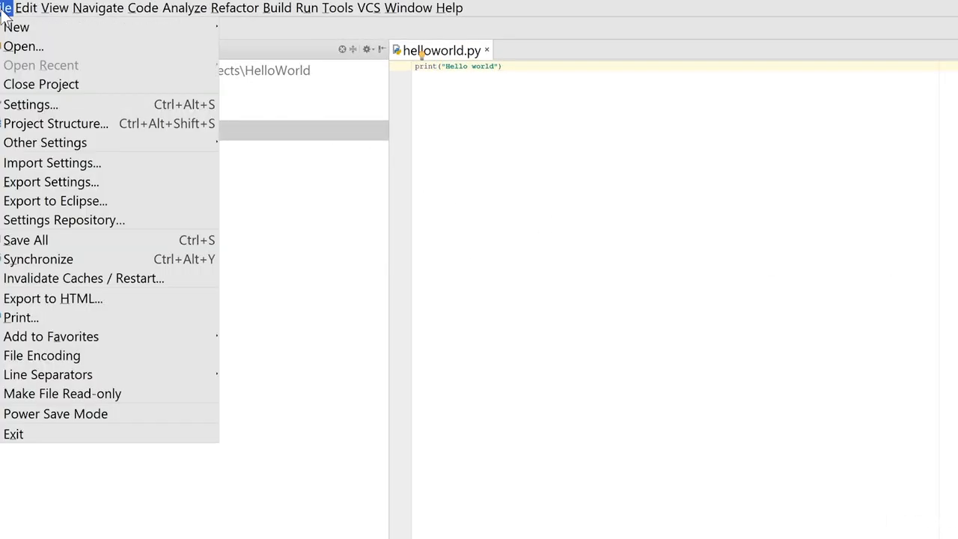
left_click(33, 85)
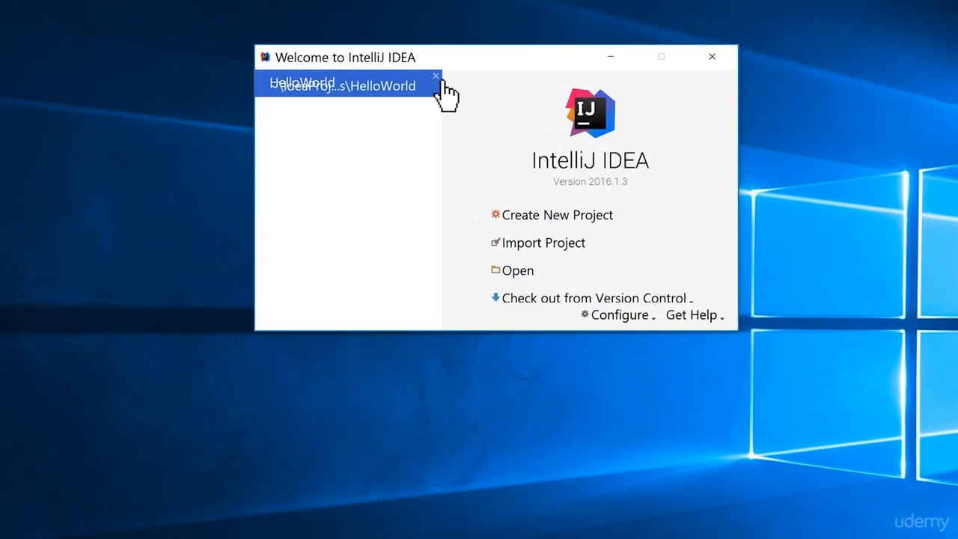
right_click(427, 80)
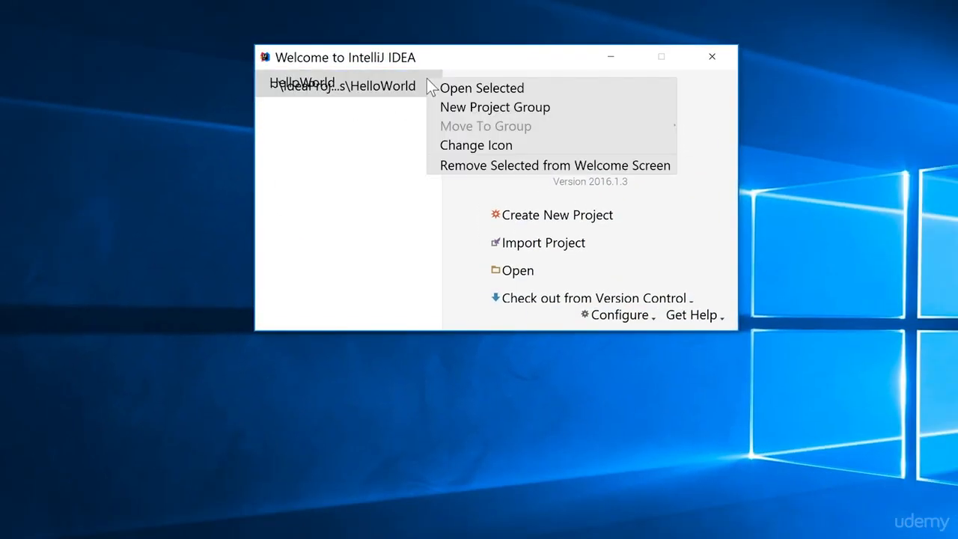
left_click(458, 166)
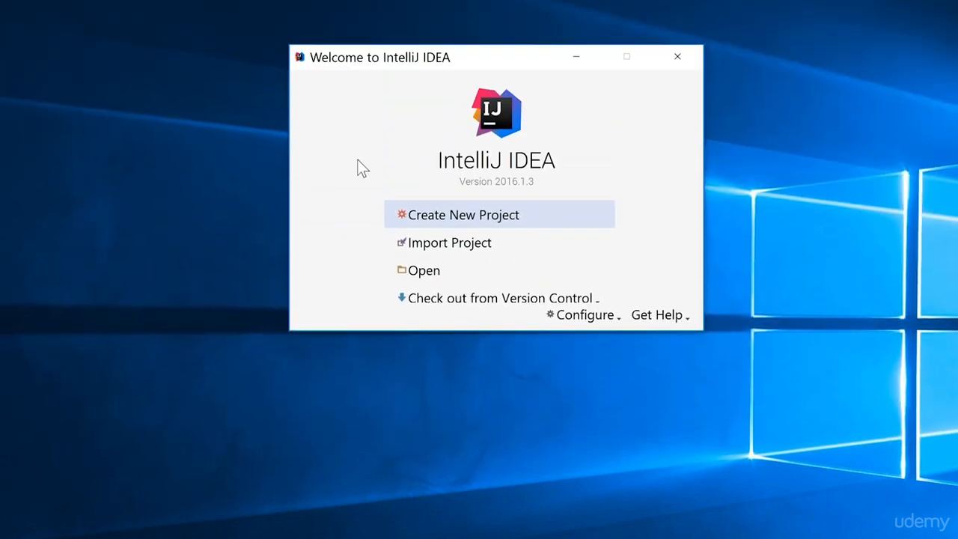
- Open the default settings and enable Show line numbers in the editor's appearance settings, then apply
left_click(602, 317)
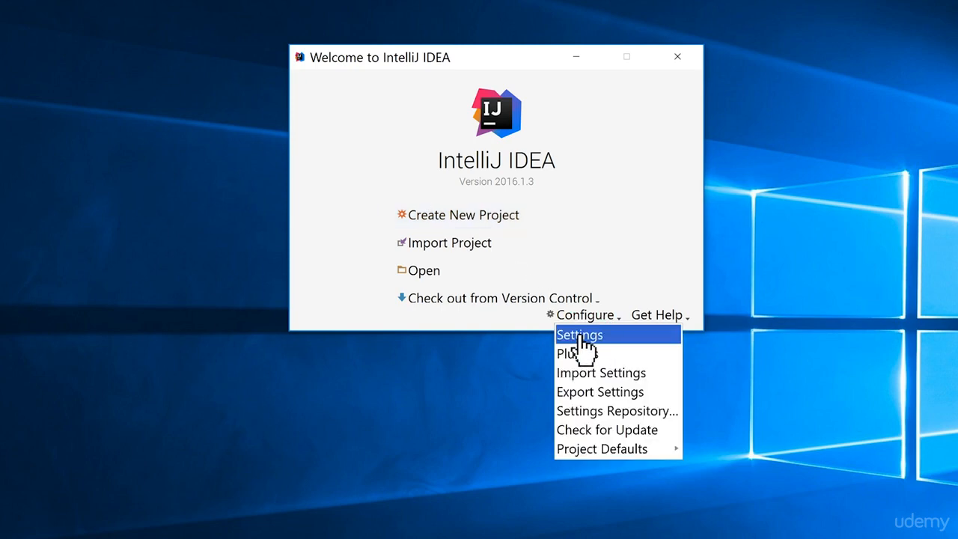
left_click(581, 337)
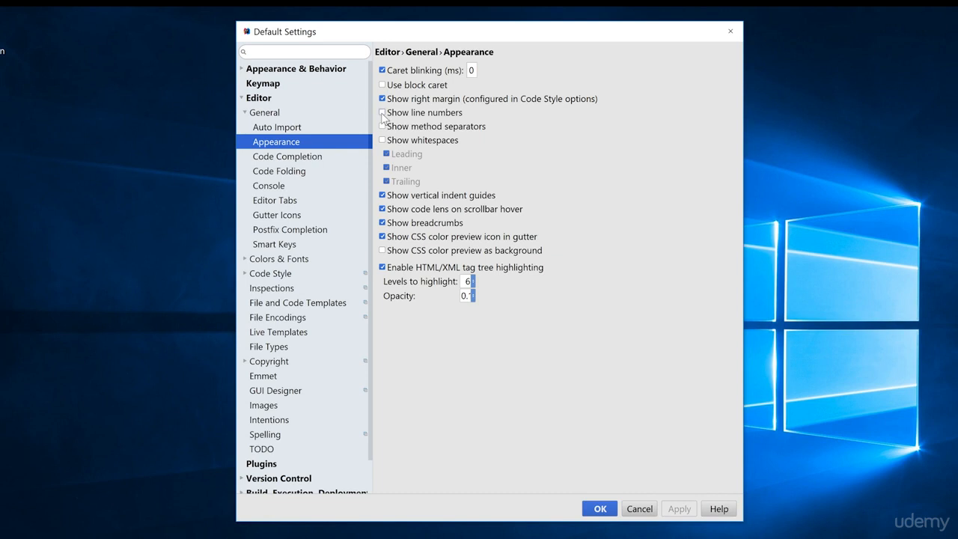
left_click(382, 113)
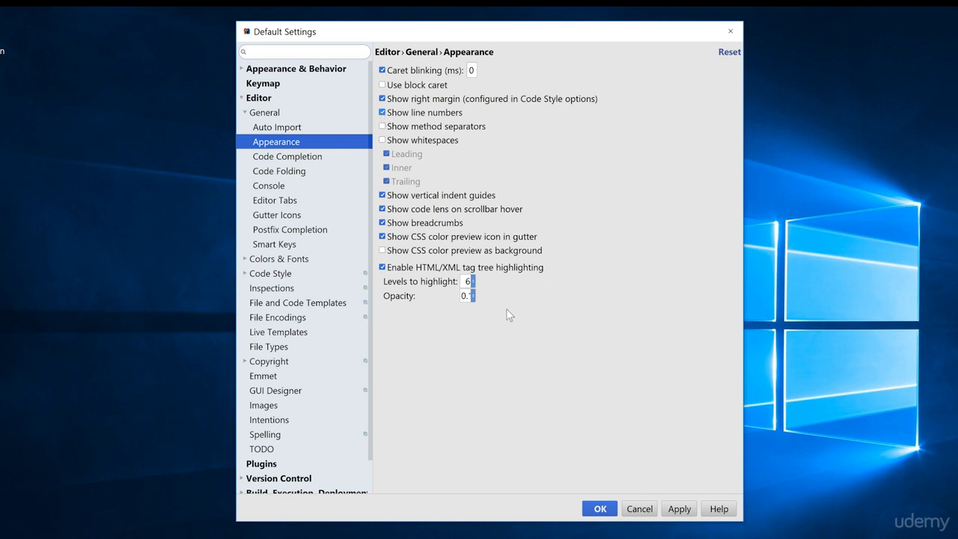
left_click(679, 509)
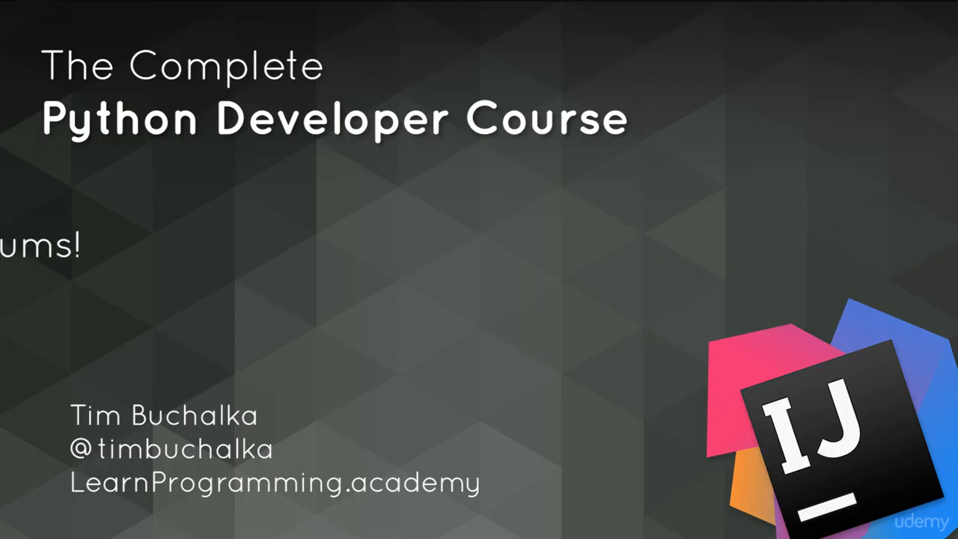